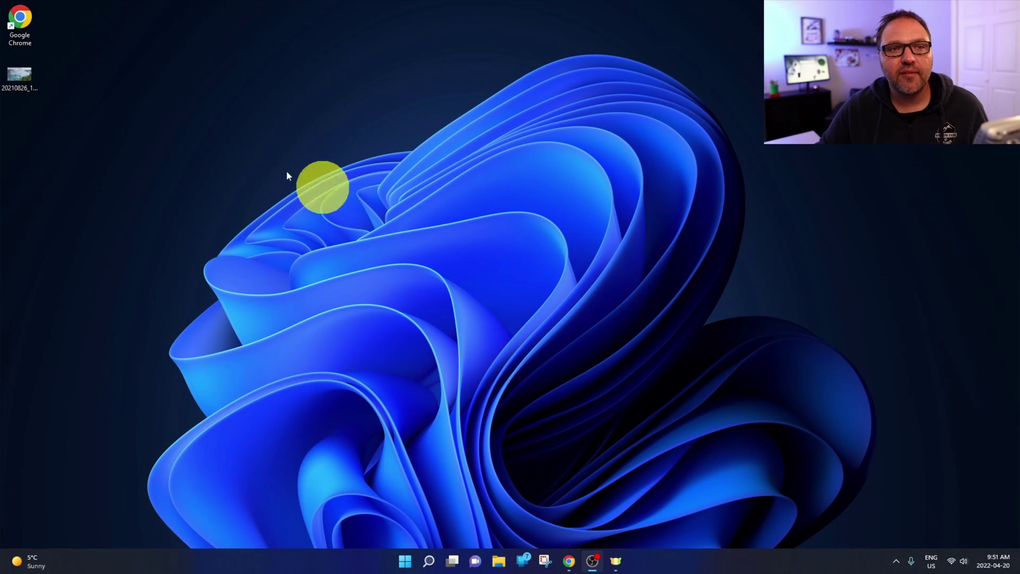
# Launch Chrome and maximize its window on the New Tab page.
pyautogui.doubleClick(20, 22)
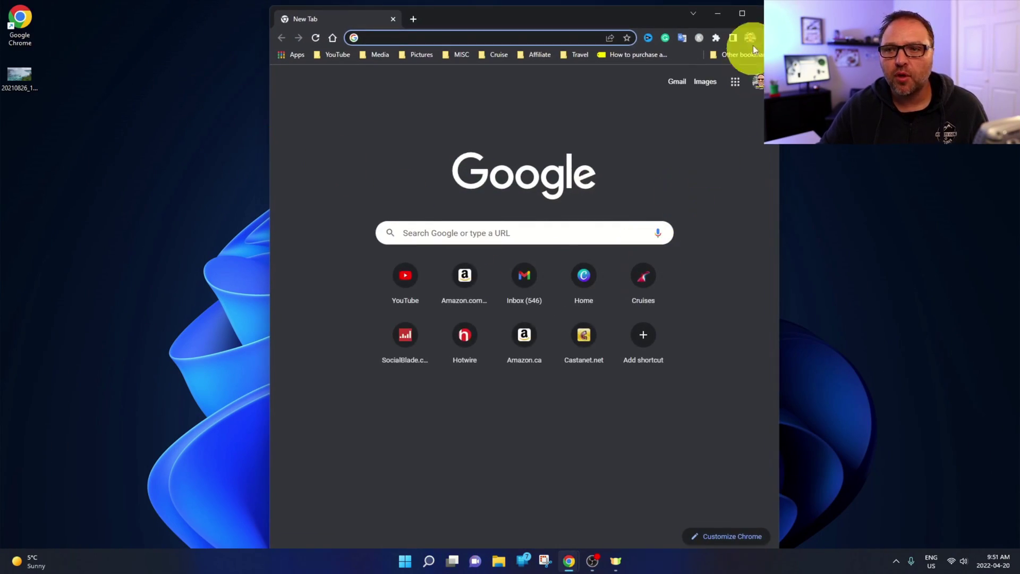
pyautogui.click(745, 18)
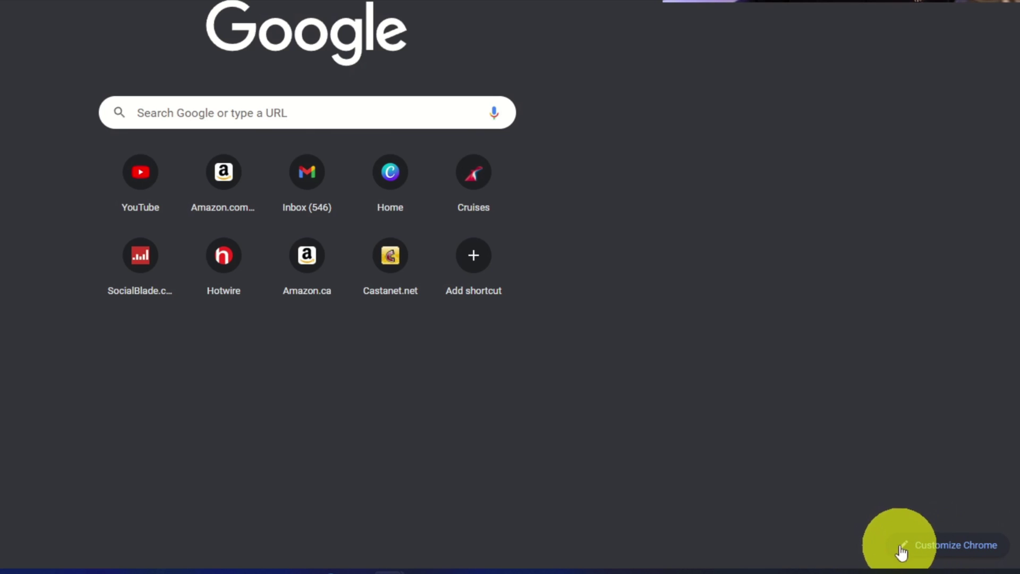
# Open Customize this page and scroll the Background collections down to Seascapes.
pyautogui.click(942, 547)
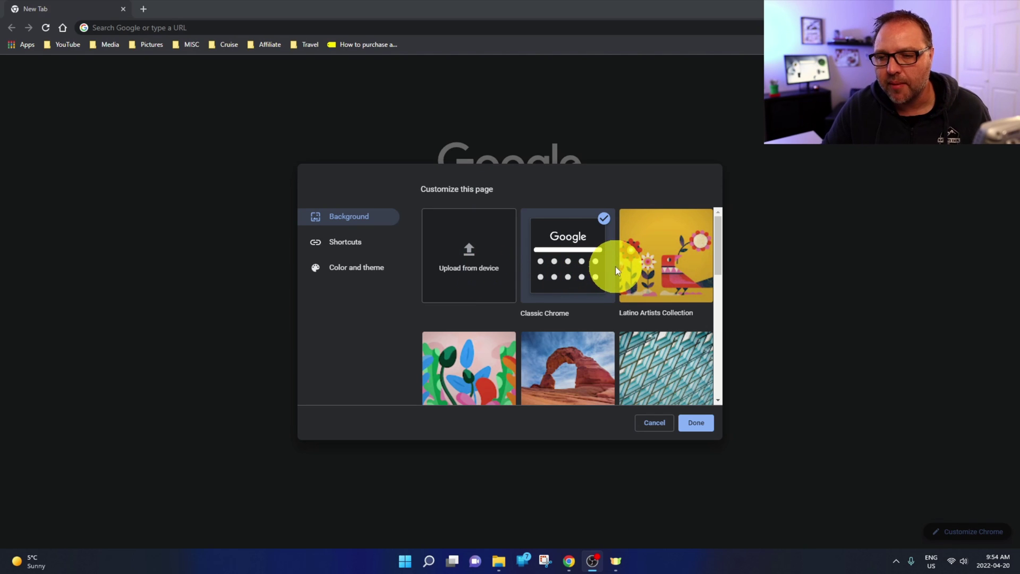
pyautogui.scroll(-1, 615, 265)
pyautogui.scroll(-1, 615, 265)
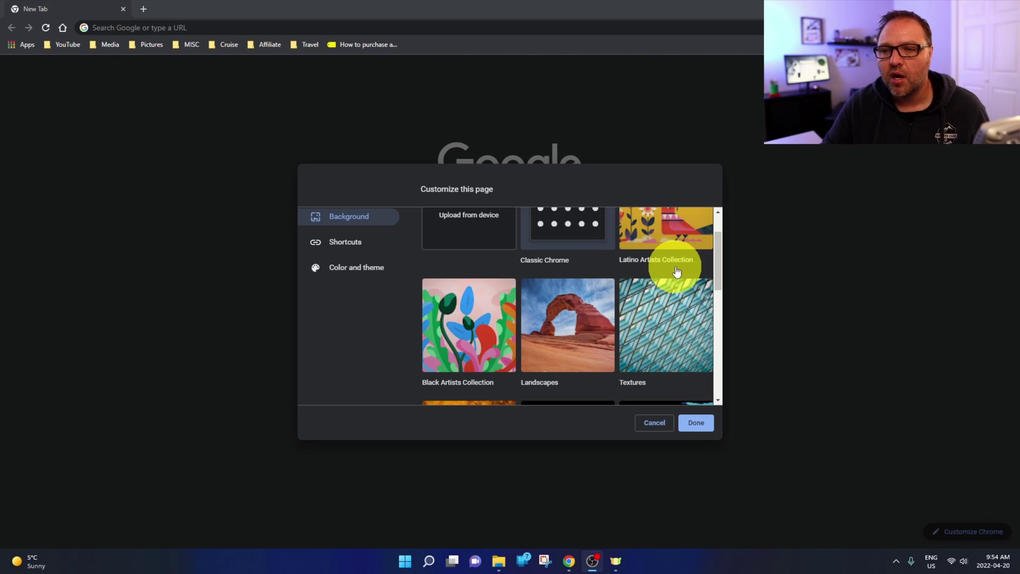
pyautogui.scroll(-1, 595, 300)
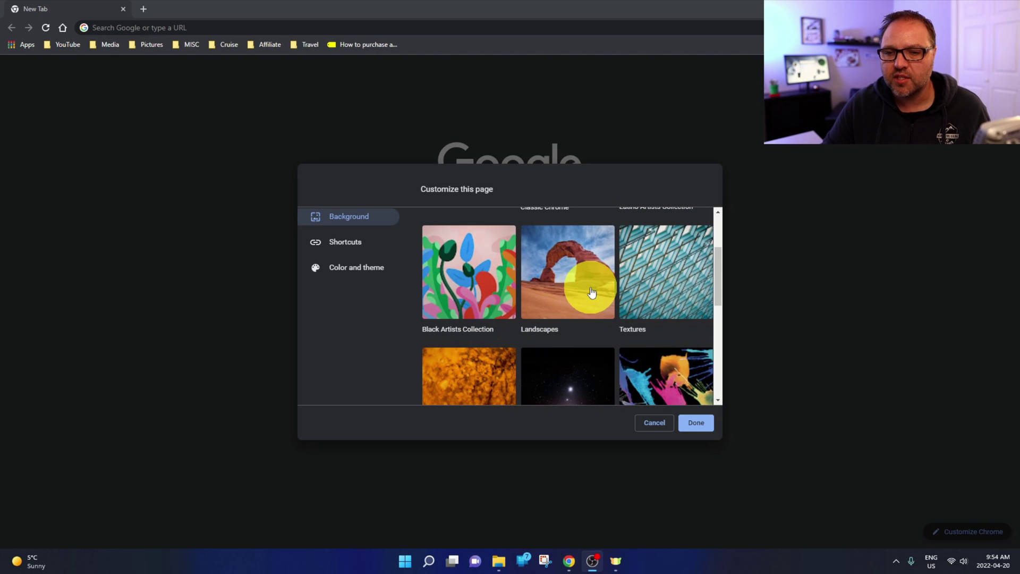
pyautogui.scroll(-4, 592, 291)
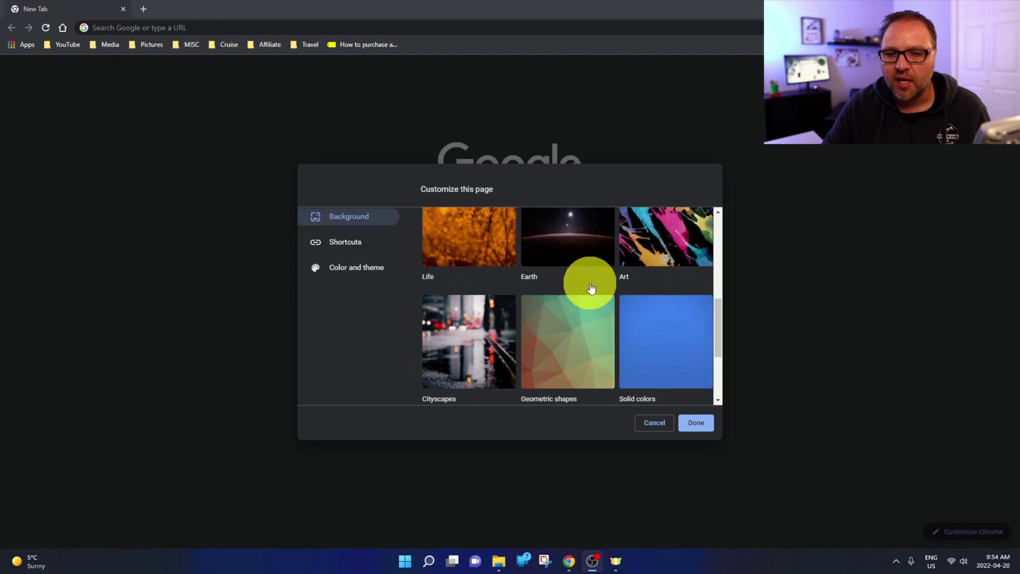
pyautogui.scroll(-2, 589, 286)
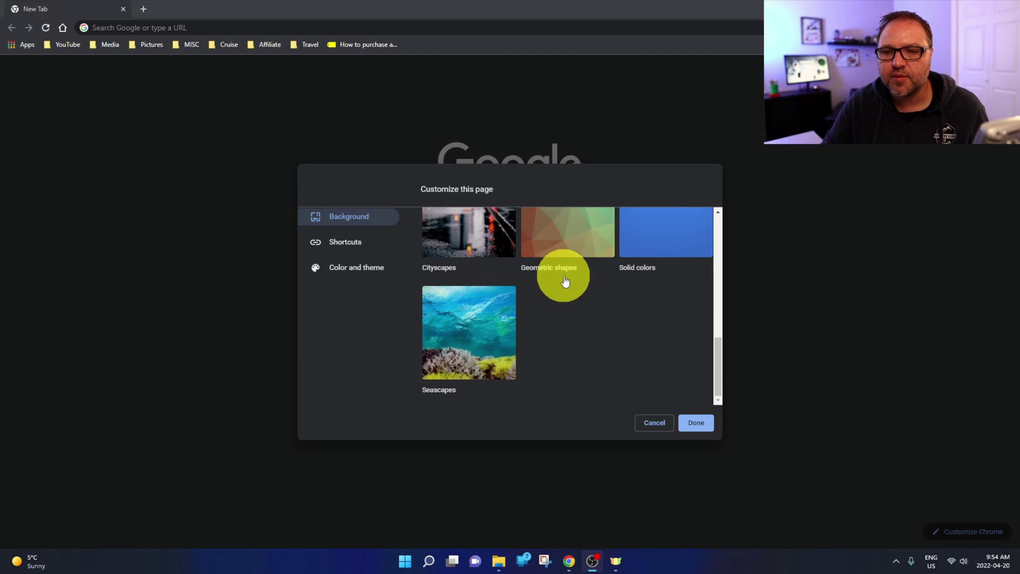
pyautogui.scroll(1, 573, 287)
pyautogui.scroll(-1, 608, 320)
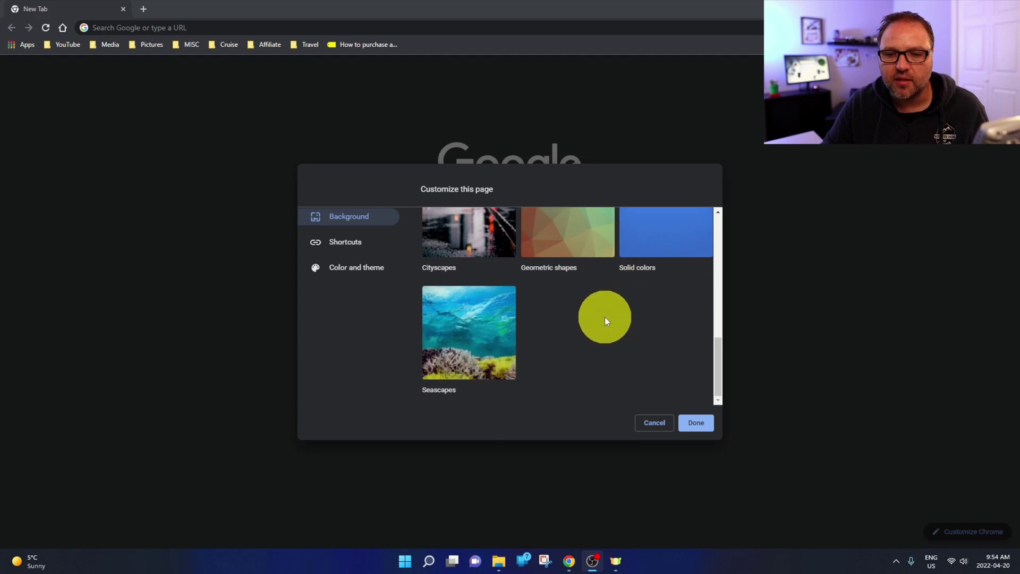
pyautogui.scroll(2, 572, 352)
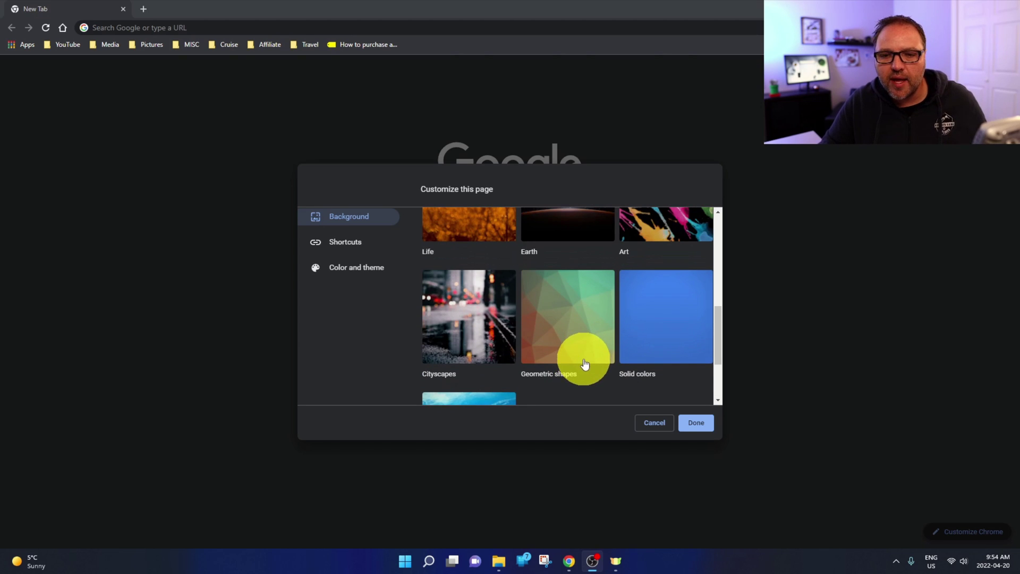
pyautogui.scroll(-2, 572, 360)
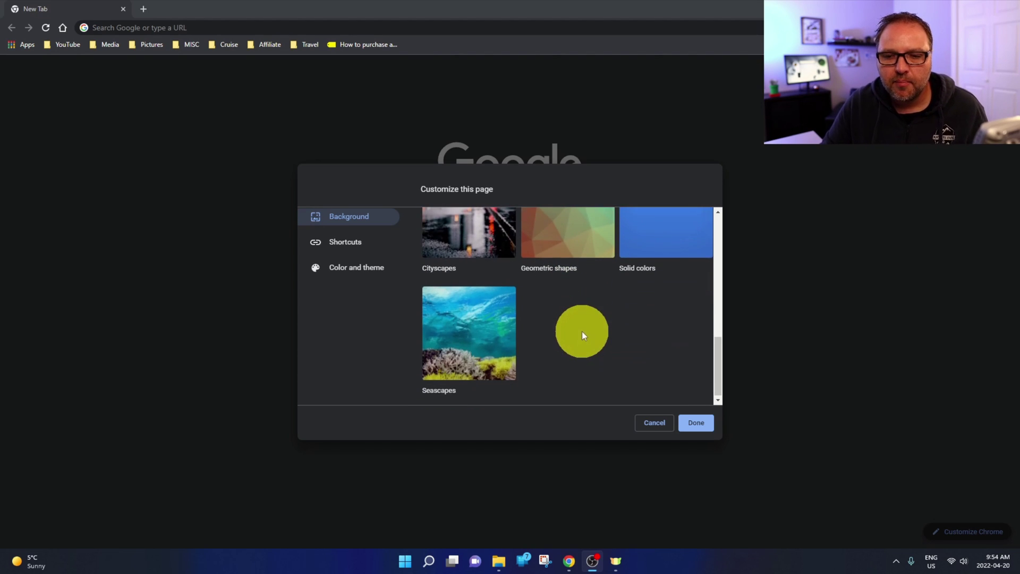
# Open the Seascapes collection and apply a coral reef photo as the background.
pyautogui.click(467, 325)
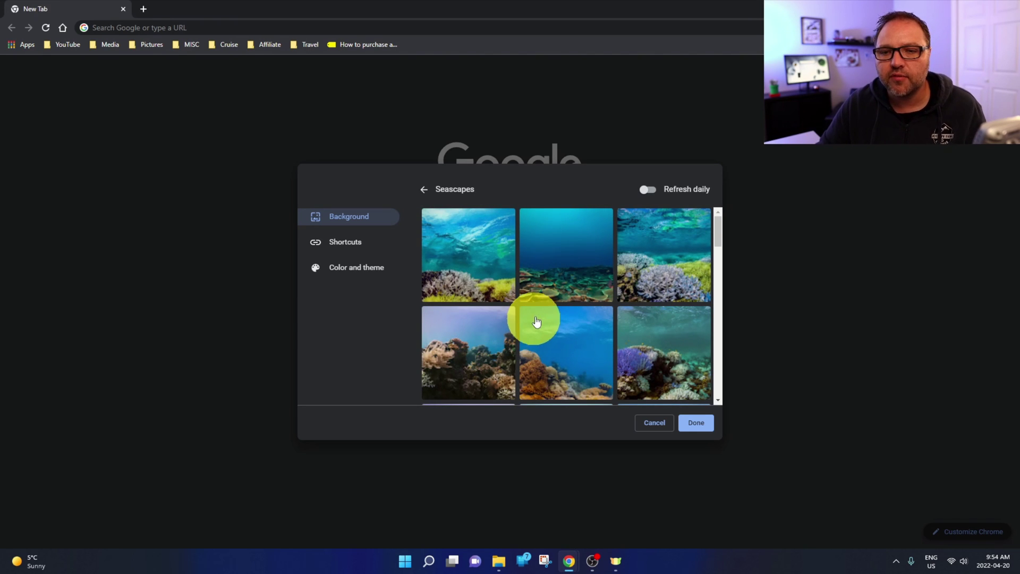
pyautogui.scroll(-1, 547, 318)
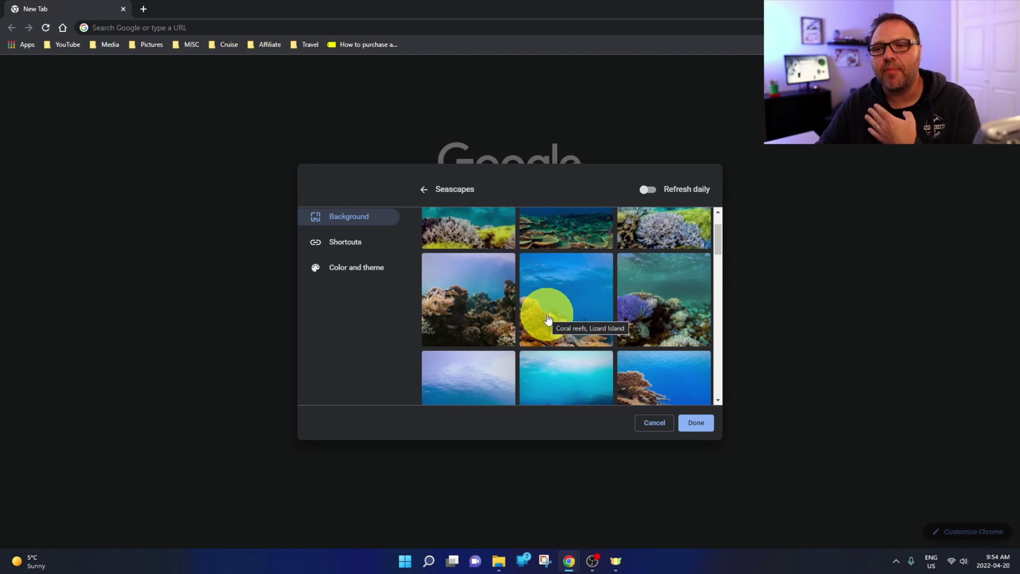
pyautogui.scroll(1, 590, 332)
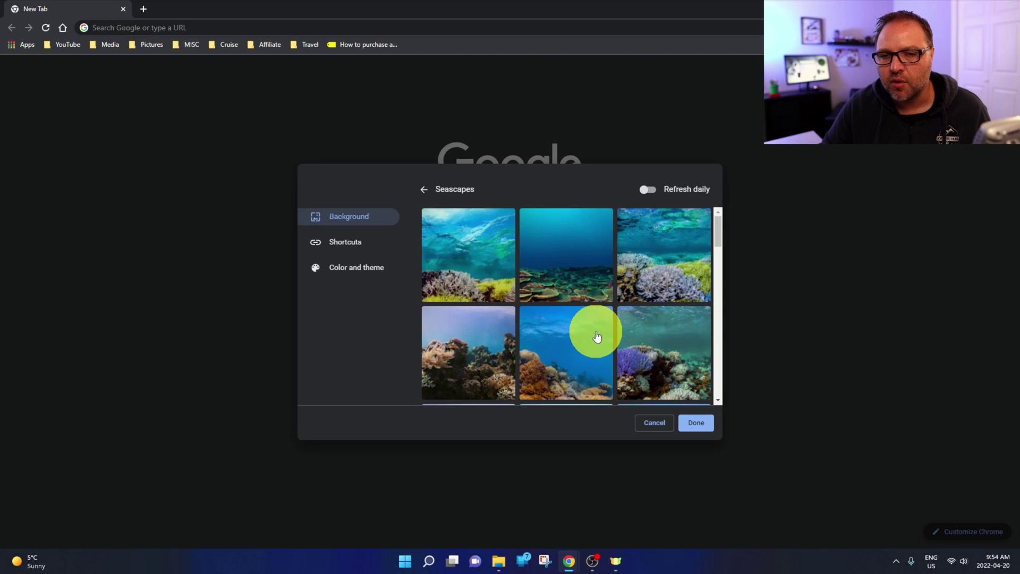
pyautogui.scroll(-5, 596, 336)
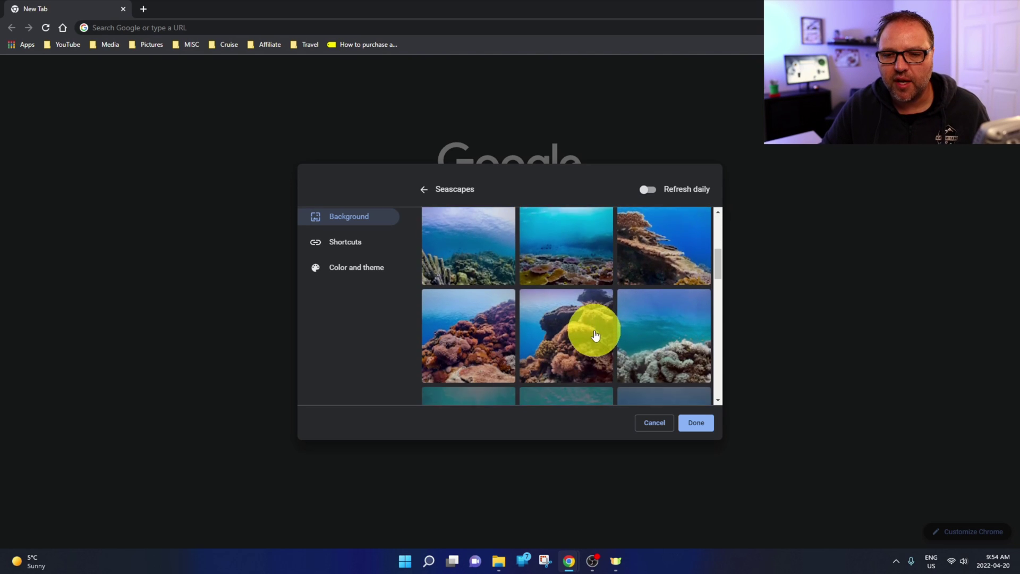
pyautogui.scroll(-2, 595, 335)
pyautogui.scroll(3, 496, 289)
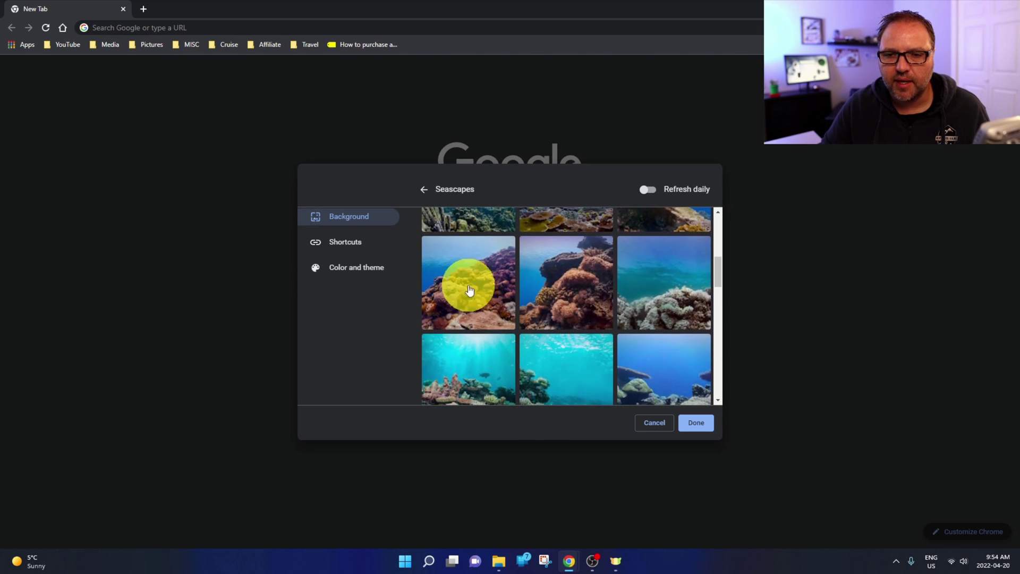
pyautogui.click(477, 285)
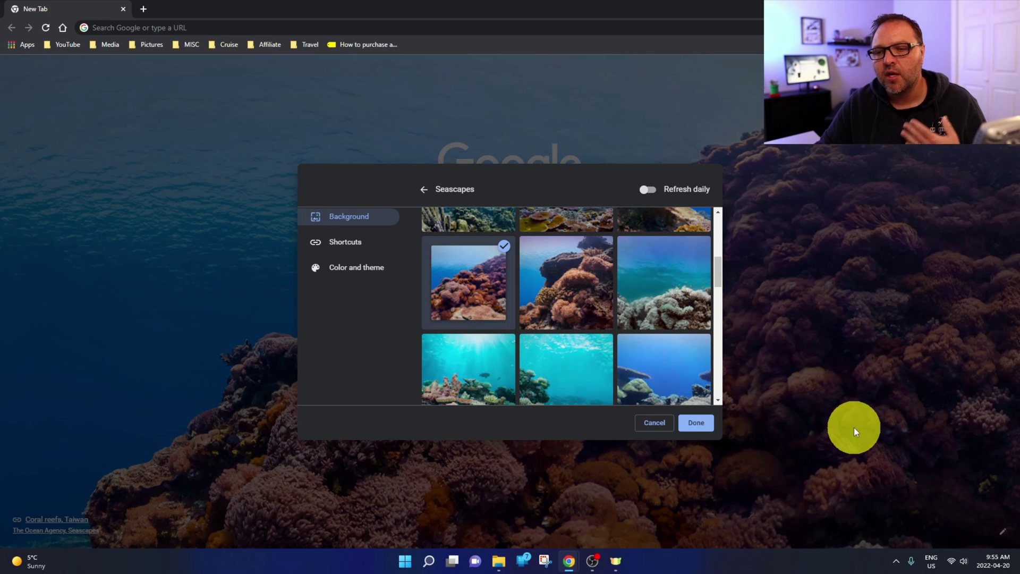
# Switch to another reef image and turn on Refresh daily for Seascapes.
pyautogui.scroll(-1, 664, 340)
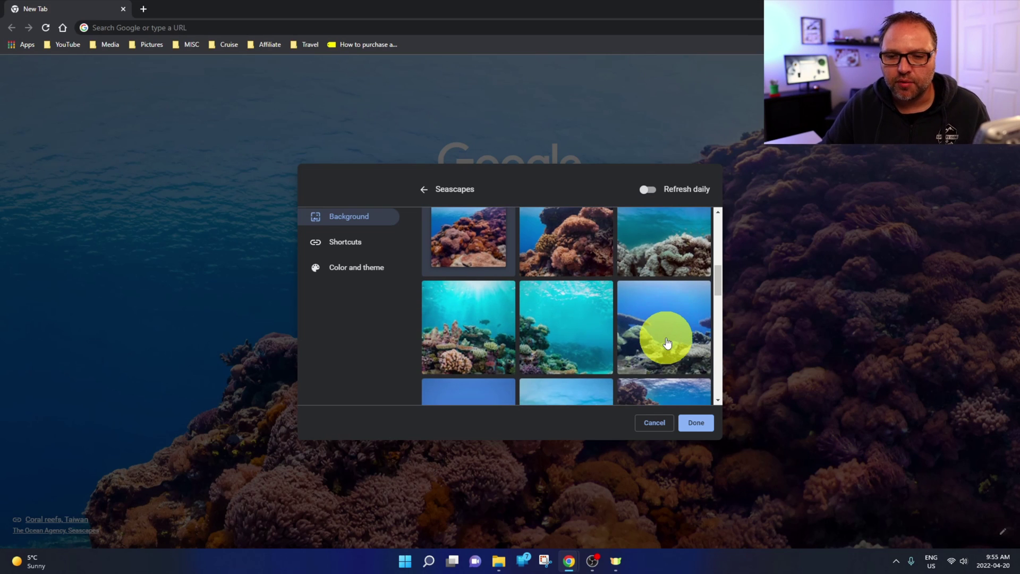
pyautogui.click(479, 337)
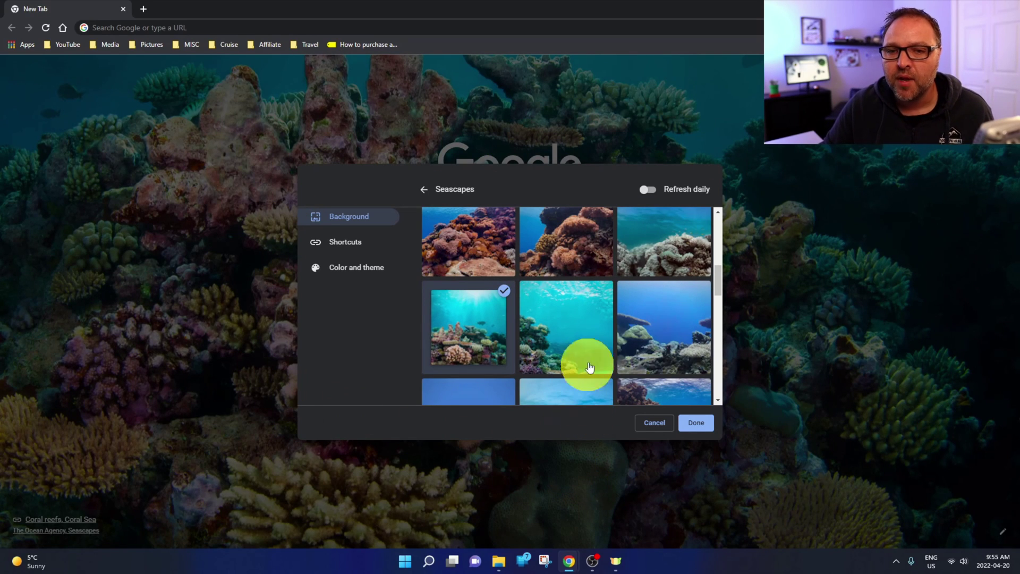
pyautogui.click(649, 192)
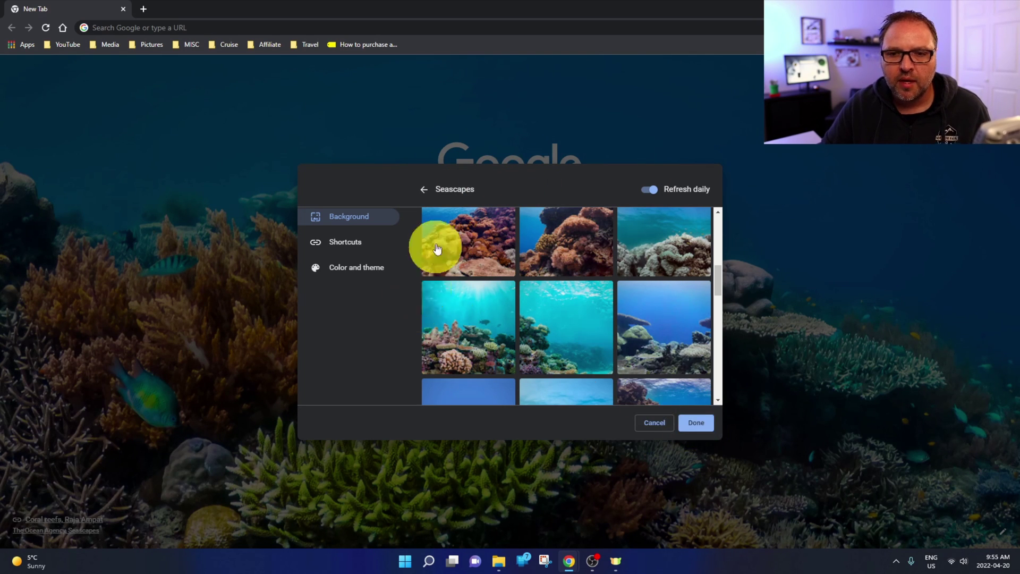
# Set the NASA Jupiter photo from the Earth collection as background, then return to collections.
pyautogui.click(425, 190)
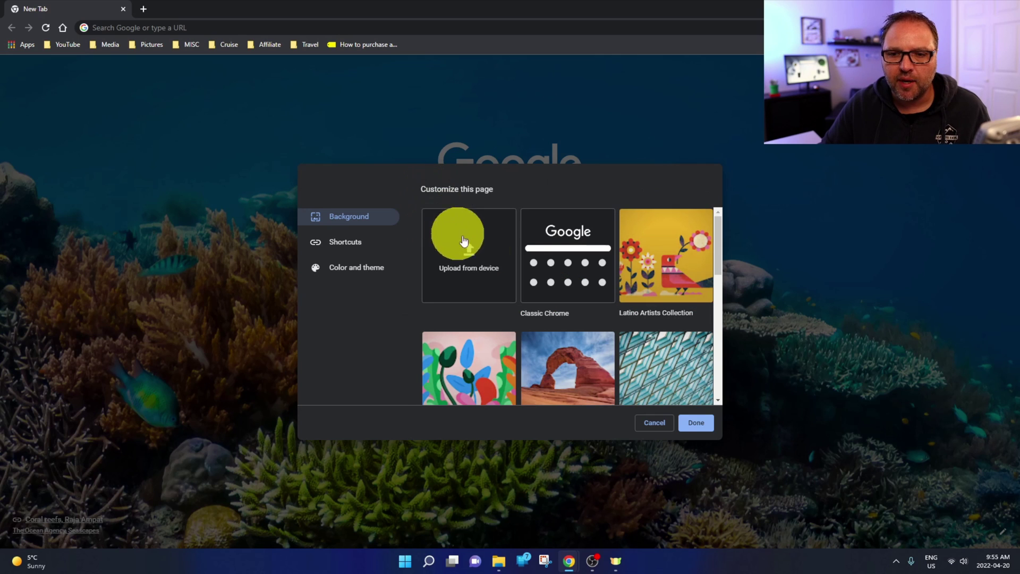
pyautogui.scroll(-4, 594, 326)
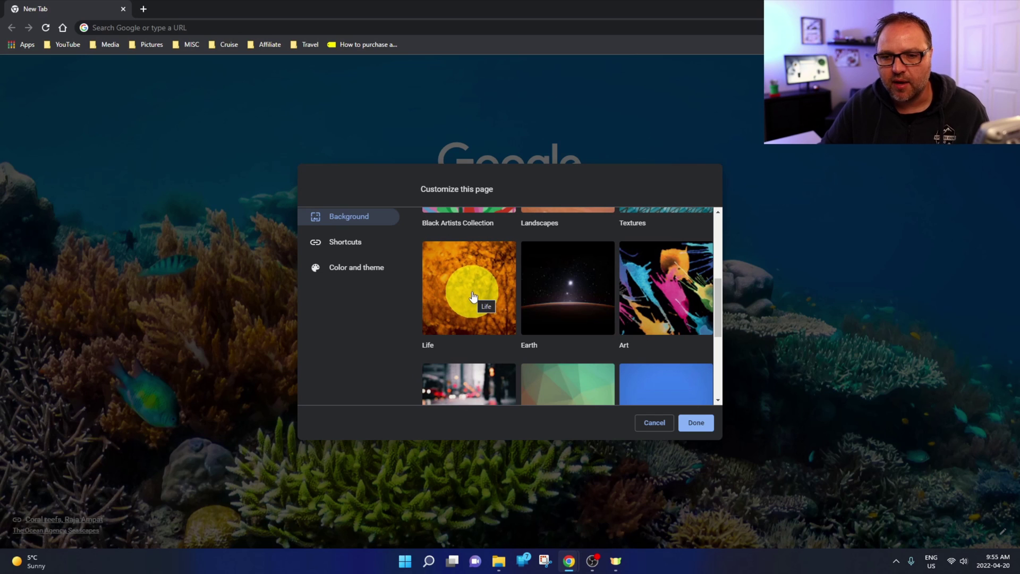
pyautogui.click(547, 282)
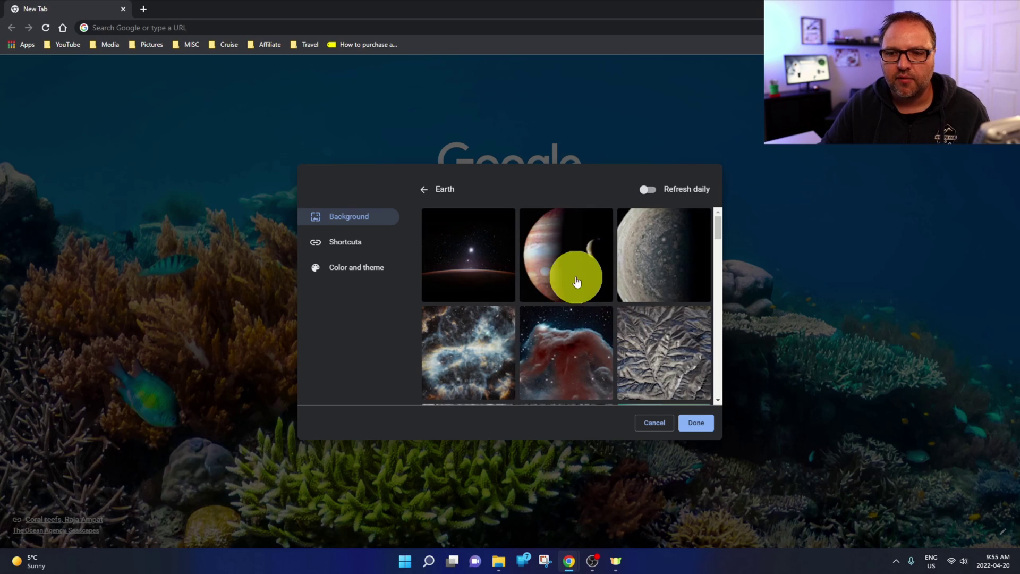
pyautogui.click(573, 280)
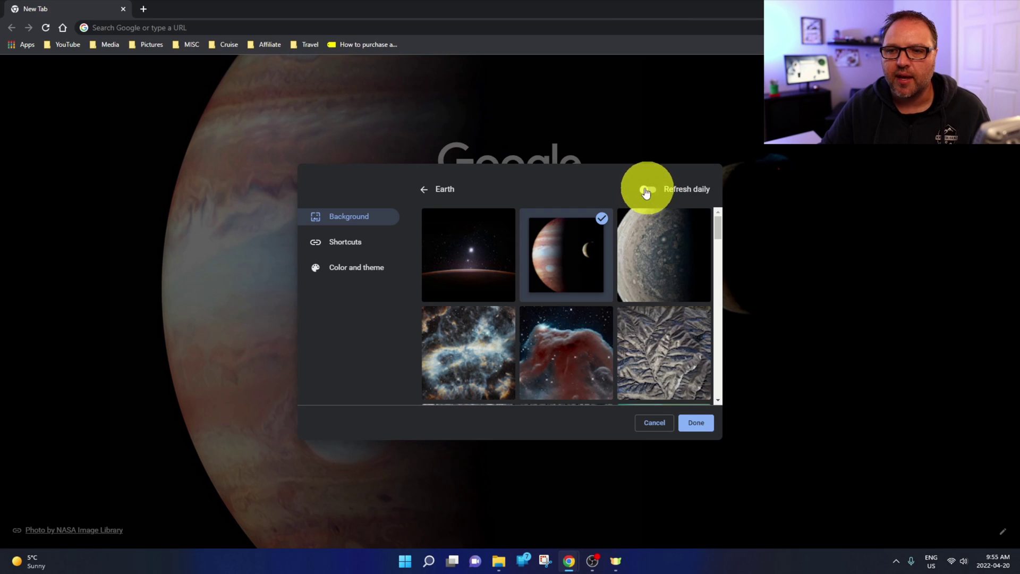
pyautogui.click(430, 190)
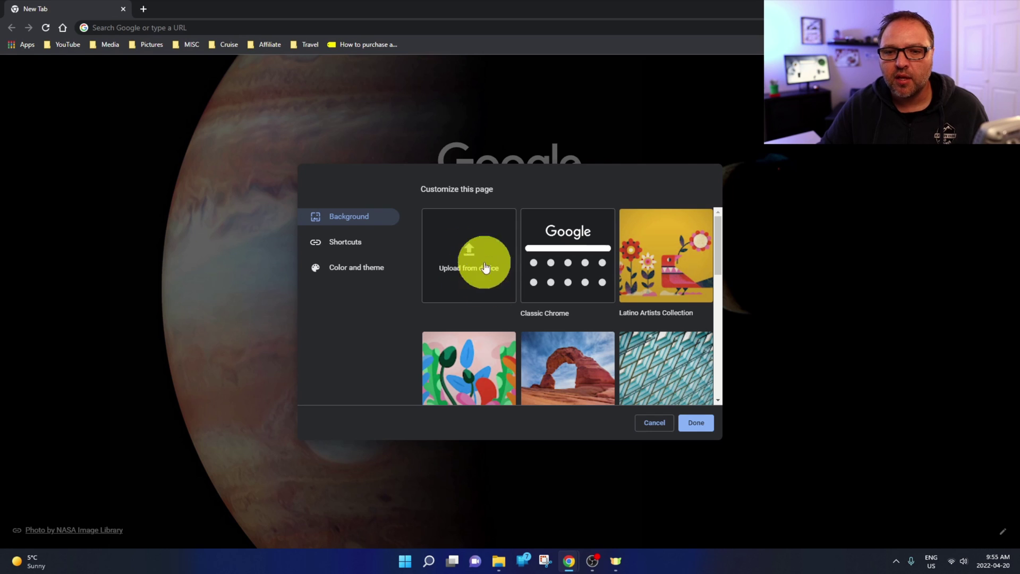
# Upload Desktop photo 20210826_121538.jpg as the background and reopen Customize this page.
pyautogui.click(471, 256)
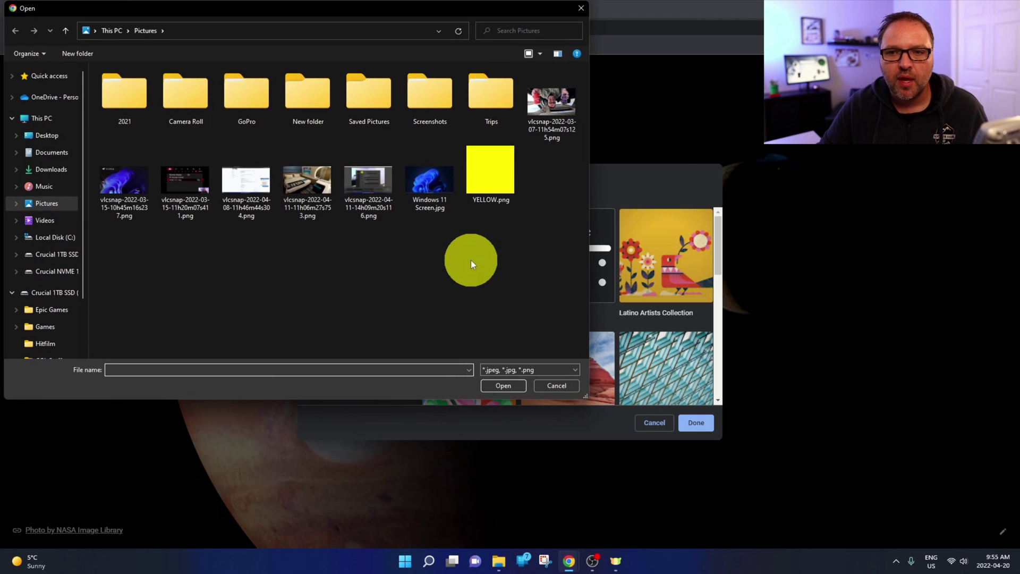
pyautogui.moveTo(476, 12); pyautogui.dragTo(673, 83)
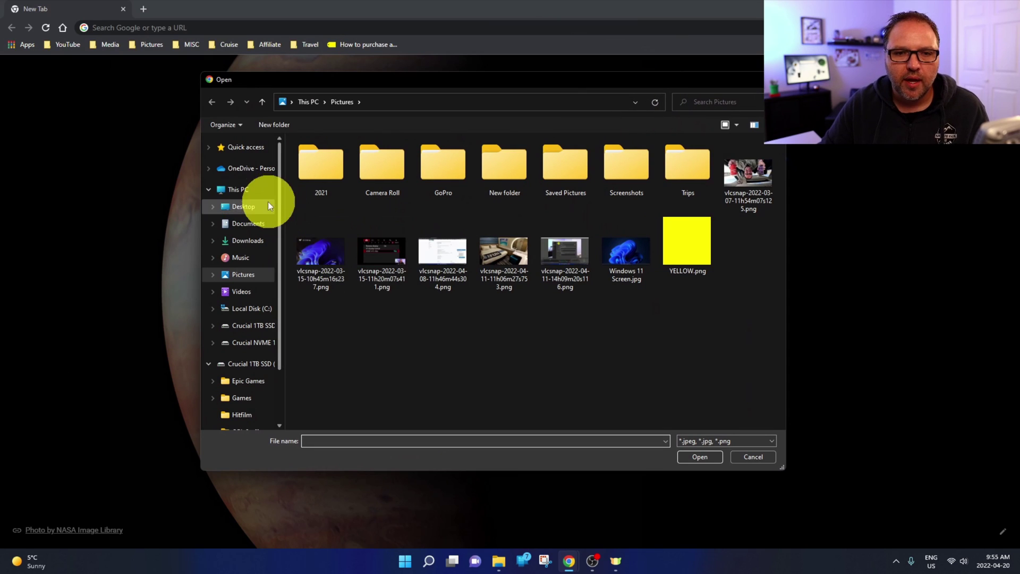
pyautogui.click(244, 208)
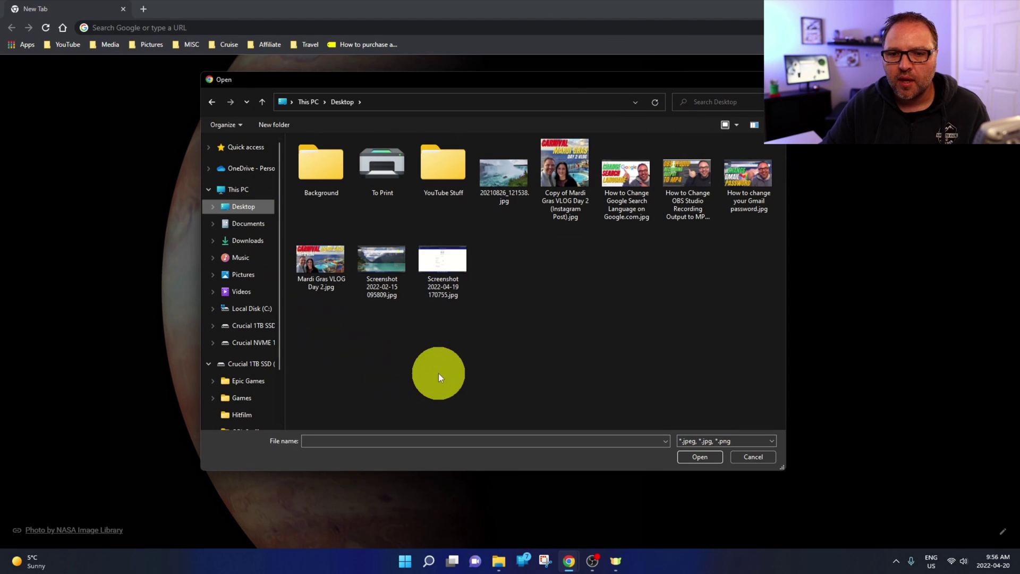
pyautogui.click(505, 176)
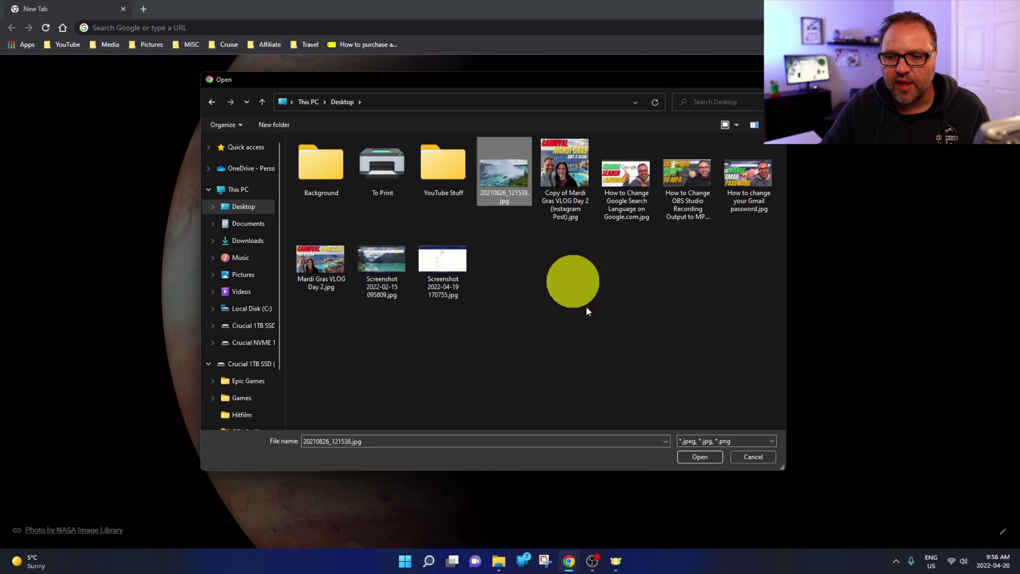
pyautogui.click(699, 458)
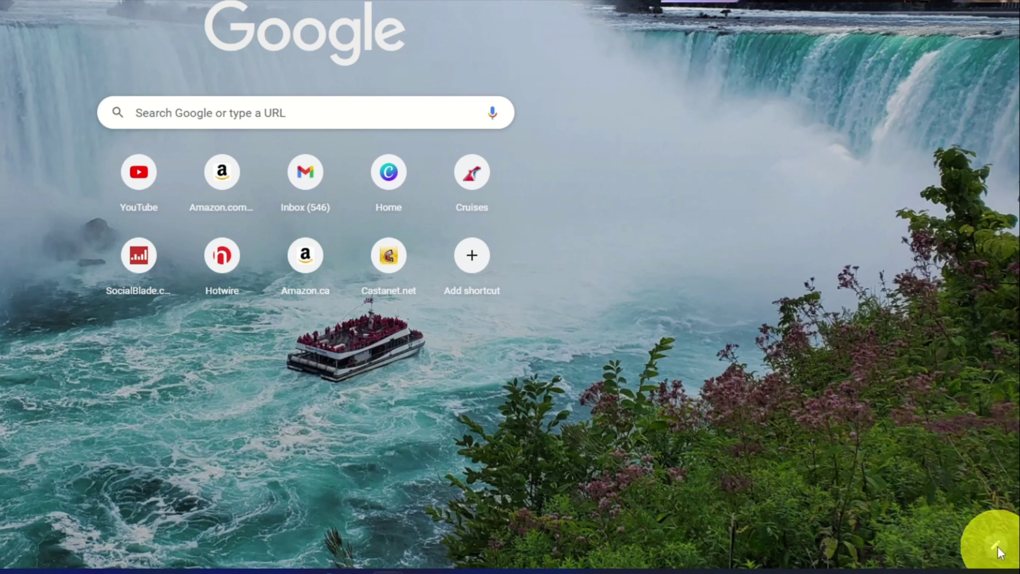
pyautogui.click(997, 552)
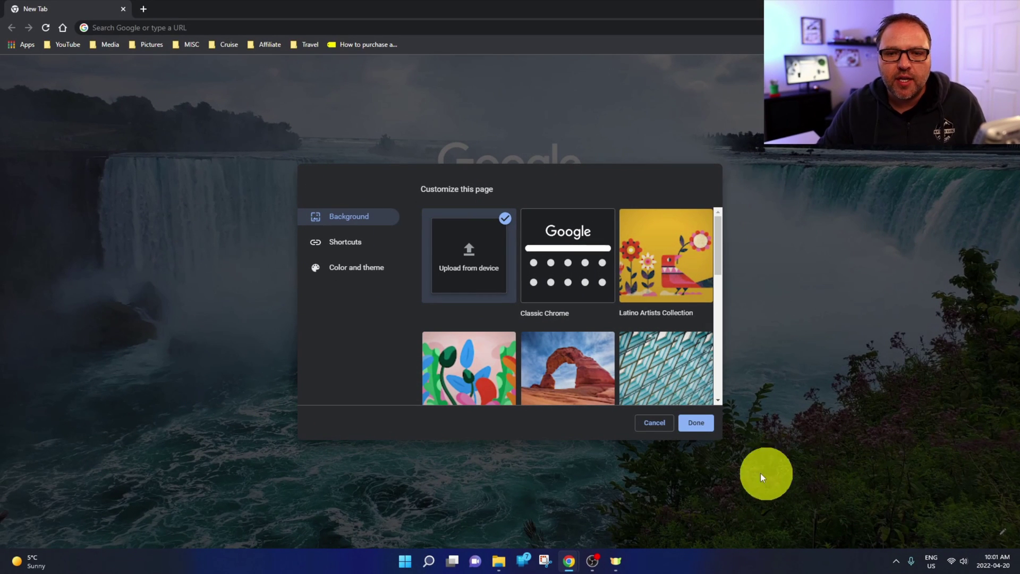
# Try the Midnight blue and dark red color themes, settling on dark blue.
pyautogui.click(359, 273)
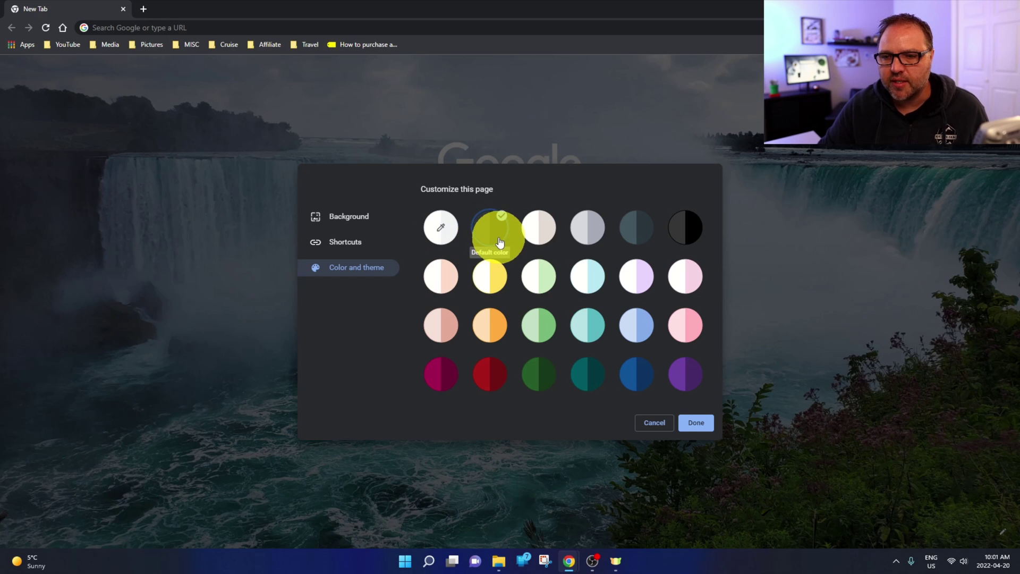
pyautogui.click(640, 229)
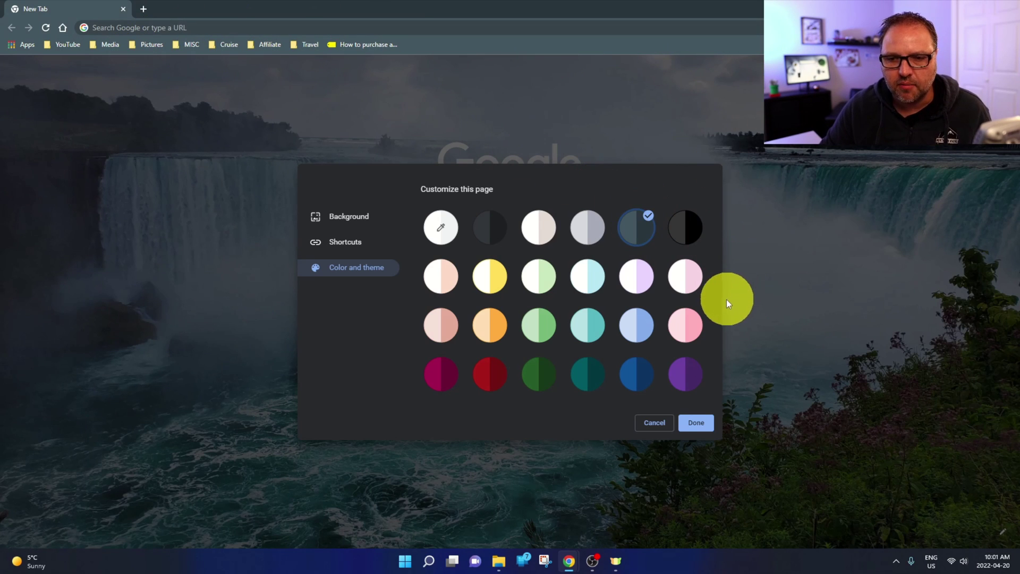
pyautogui.click(486, 380)
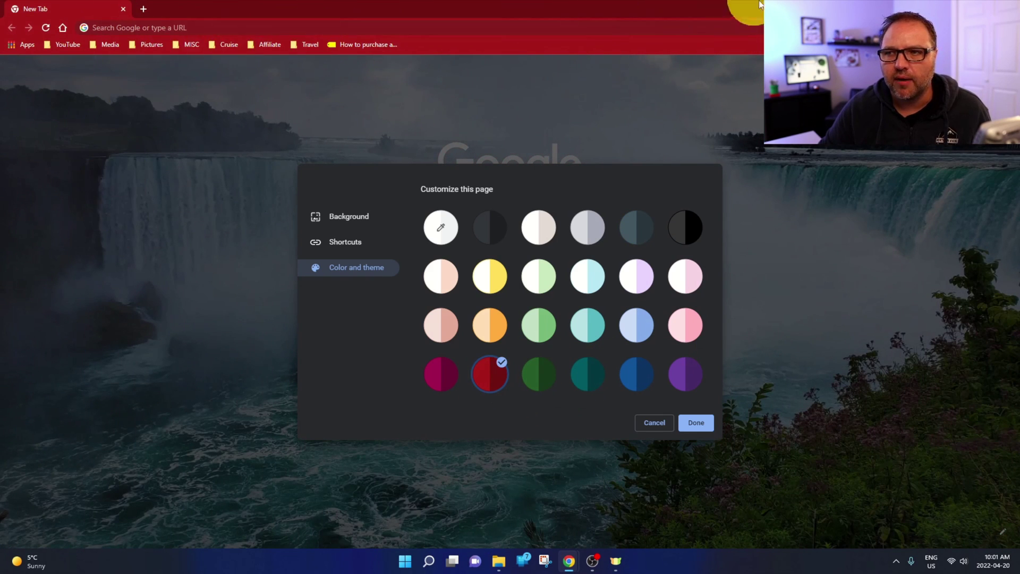
pyautogui.click(637, 383)
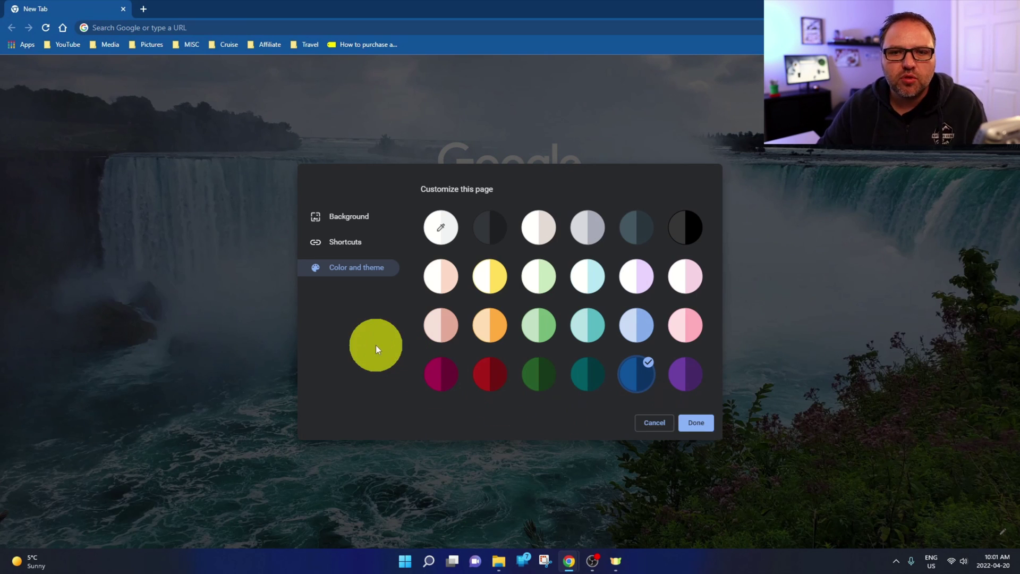
# Try Most visited sites and My shortcuts, then hide shortcuts and apply.
pyautogui.click(349, 243)
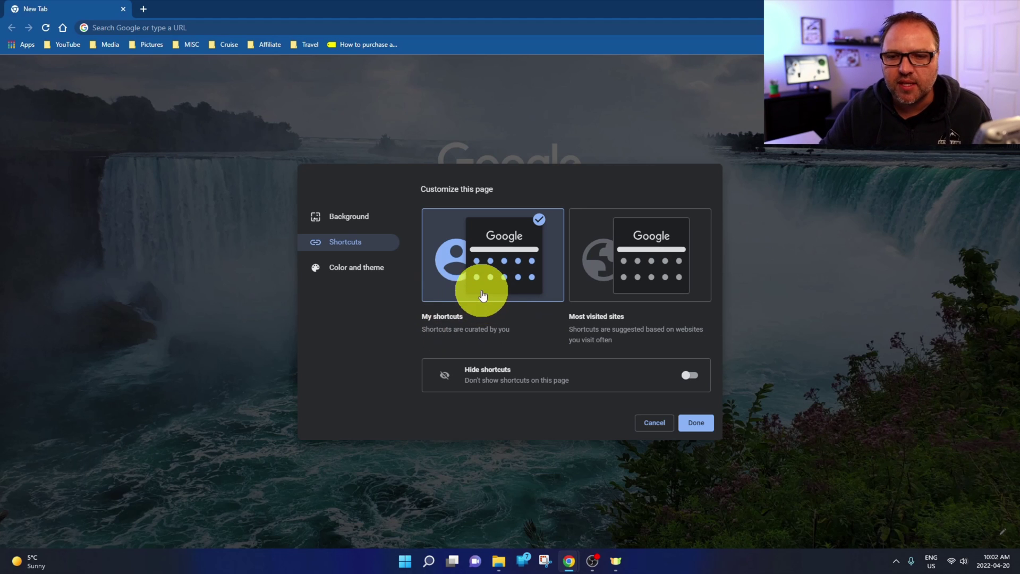
pyautogui.click(649, 262)
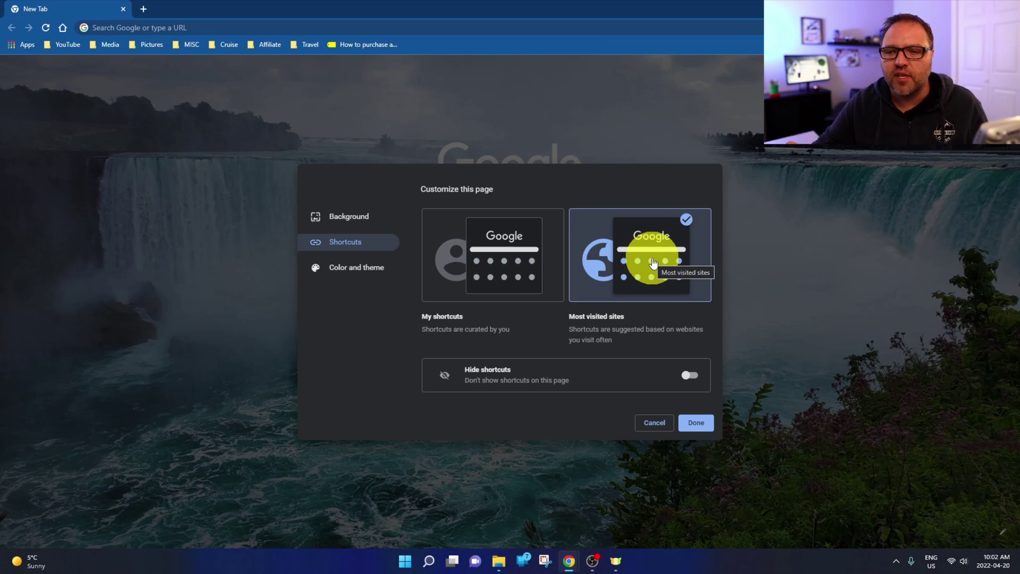
pyautogui.click(520, 274)
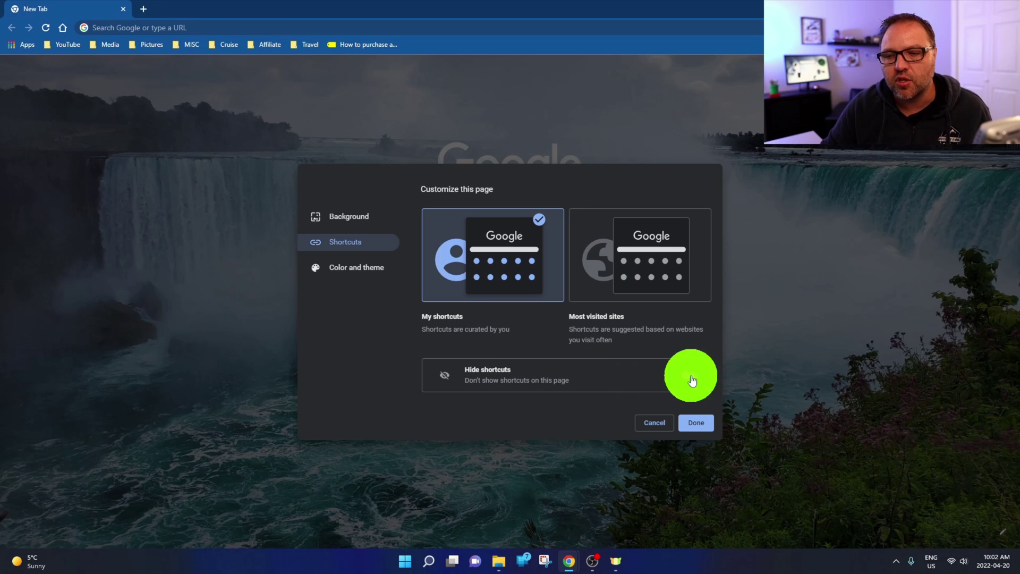
pyautogui.click(692, 380)
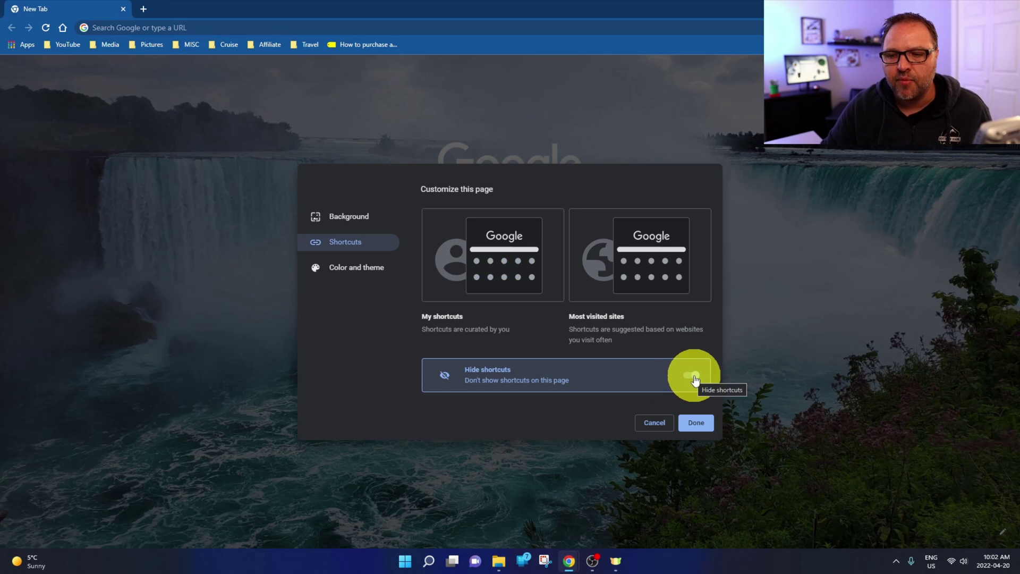
pyautogui.click(701, 423)
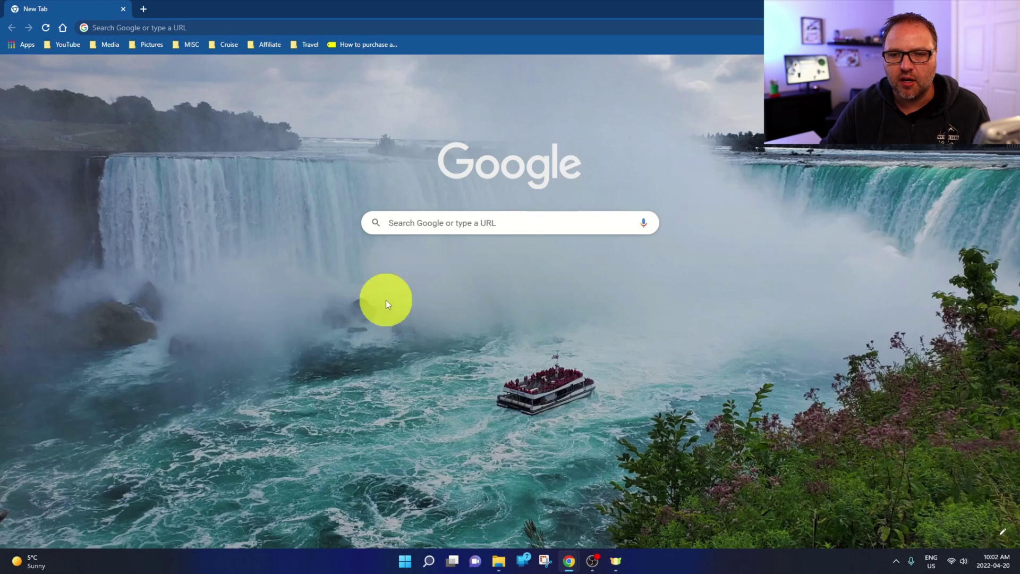
# Make My shortcuts visible again on the New Tab page and finish customizing.
pyautogui.click(1009, 535)
pyautogui.click(356, 247)
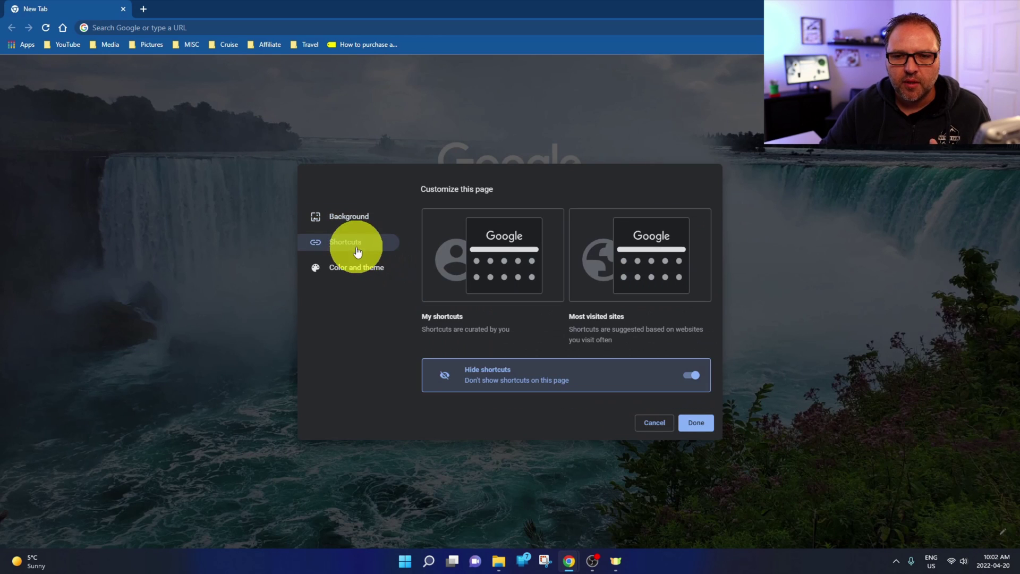
pyautogui.click(691, 375)
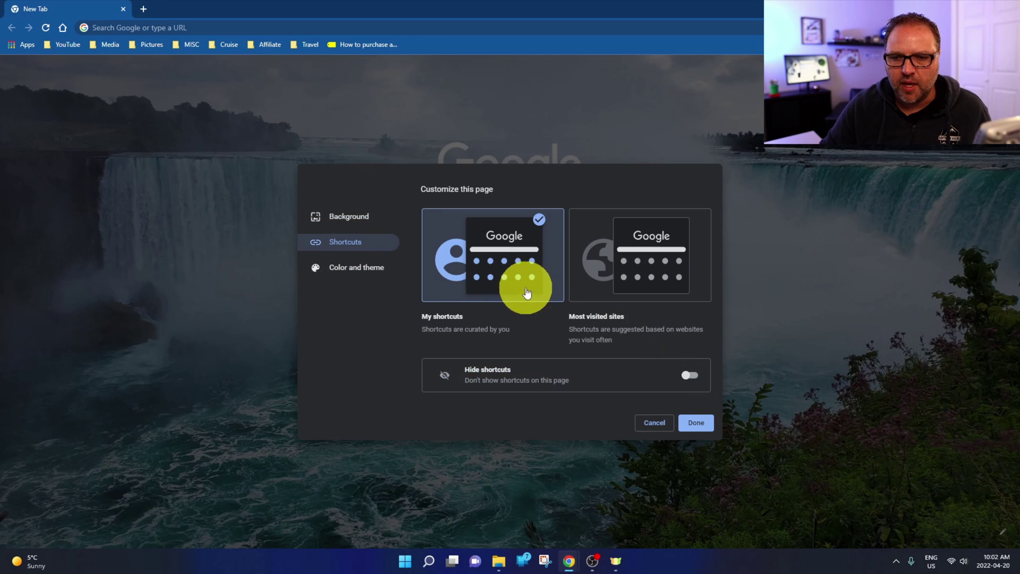
pyautogui.click(695, 423)
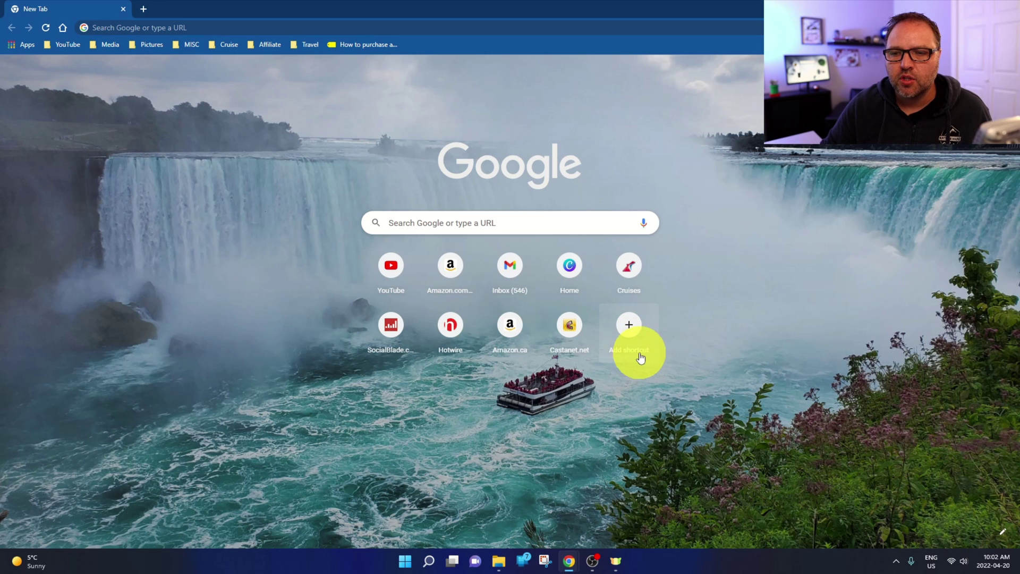
pyautogui.click(632, 323)
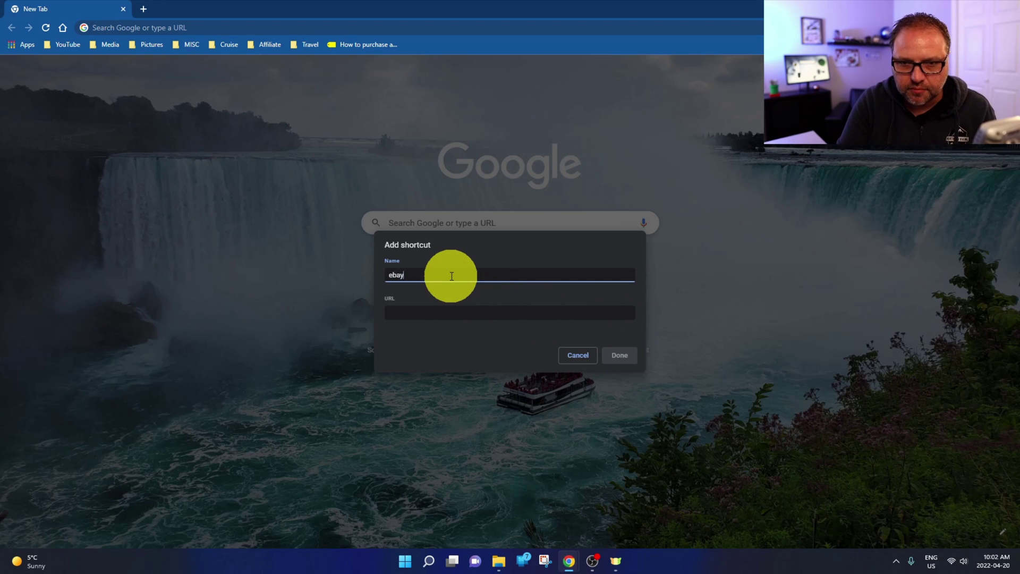
pyautogui.click(444, 314)
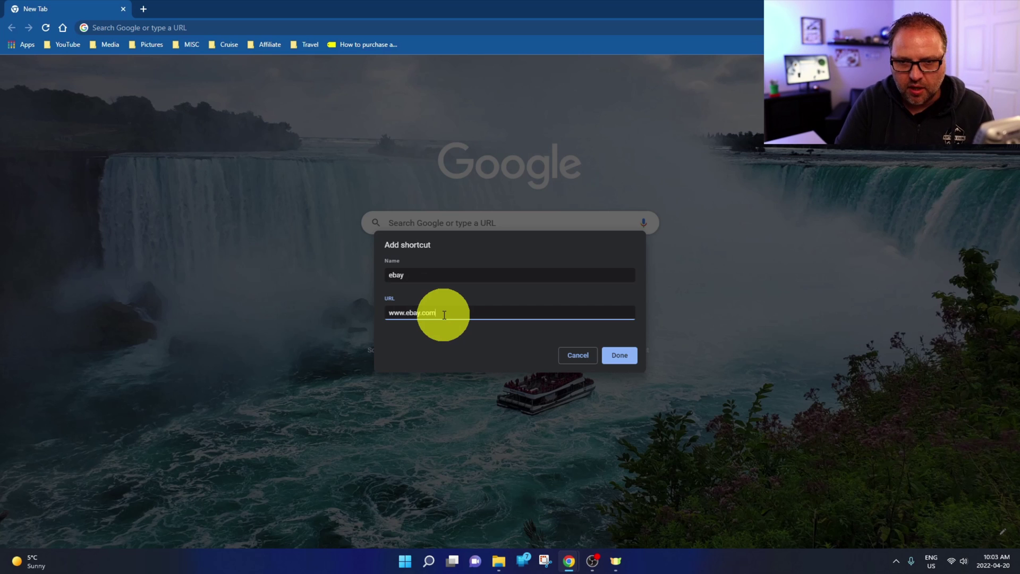
pyautogui.click(635, 357)
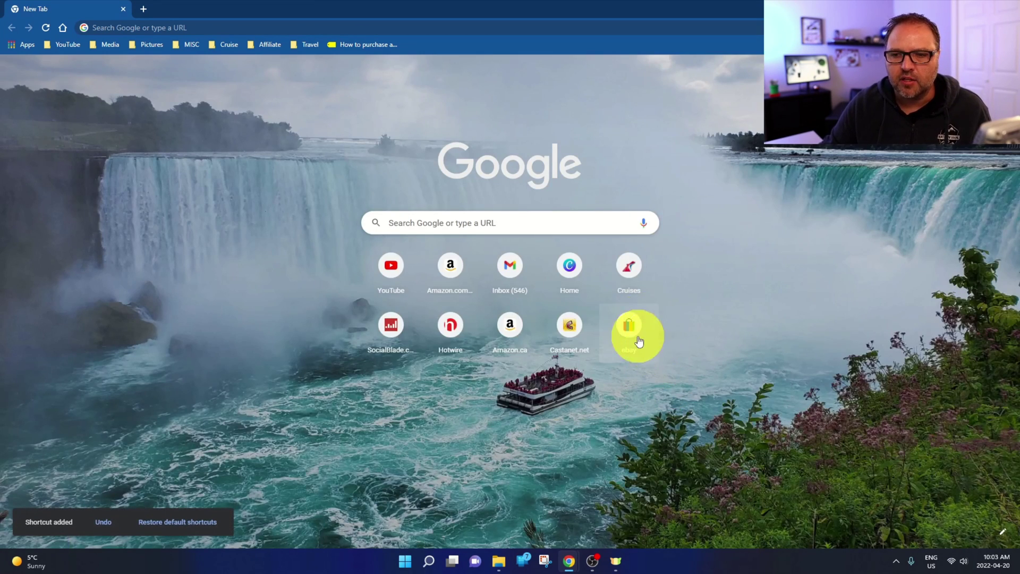
pyautogui.click(635, 330)
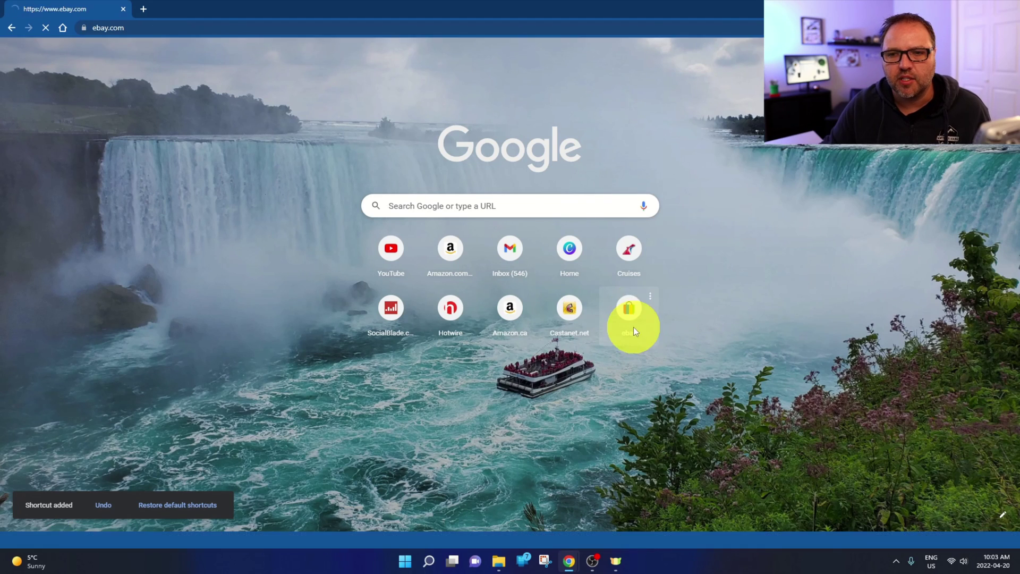